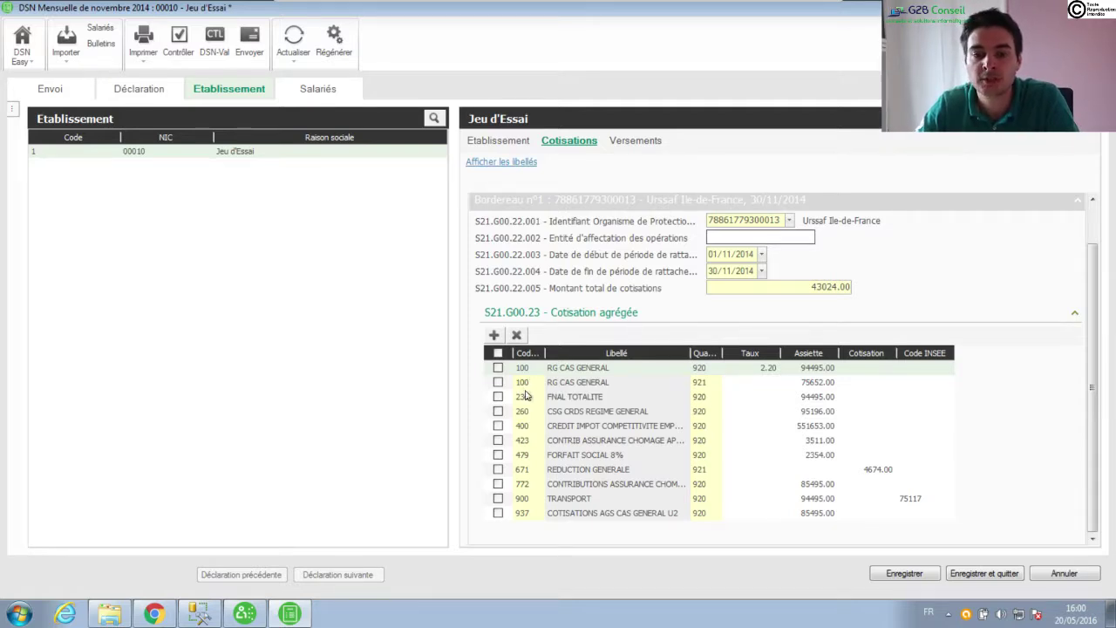
Step: Widen the Code CTP and Qualifiant columns of the Cotisation agrégée table so their headers read in full
drag(545, 353, 555, 367)
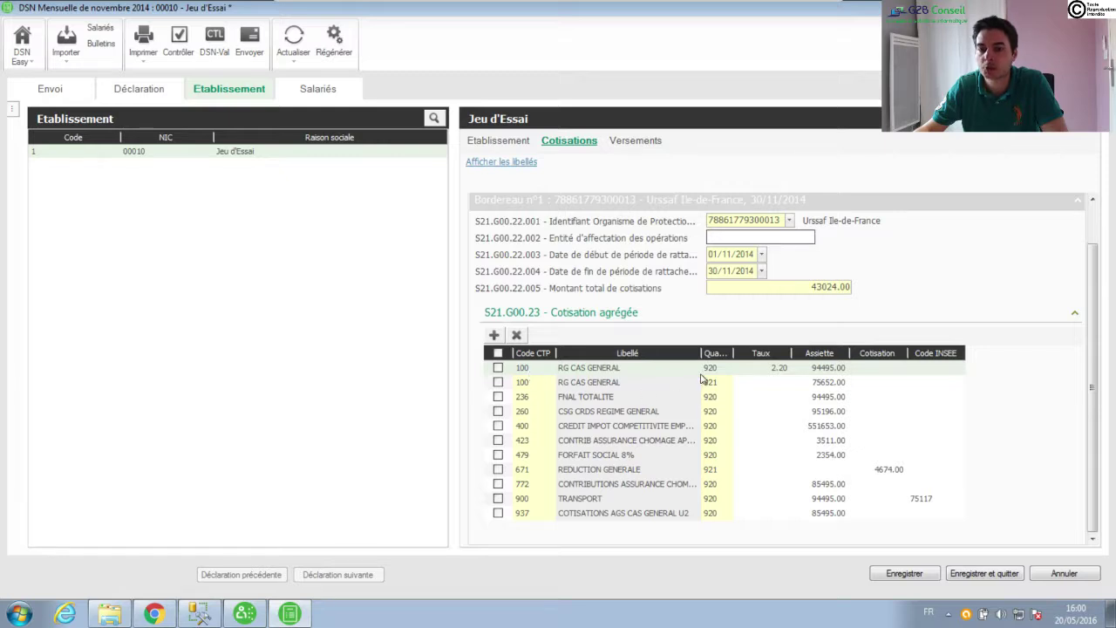
drag(734, 354, 761, 359)
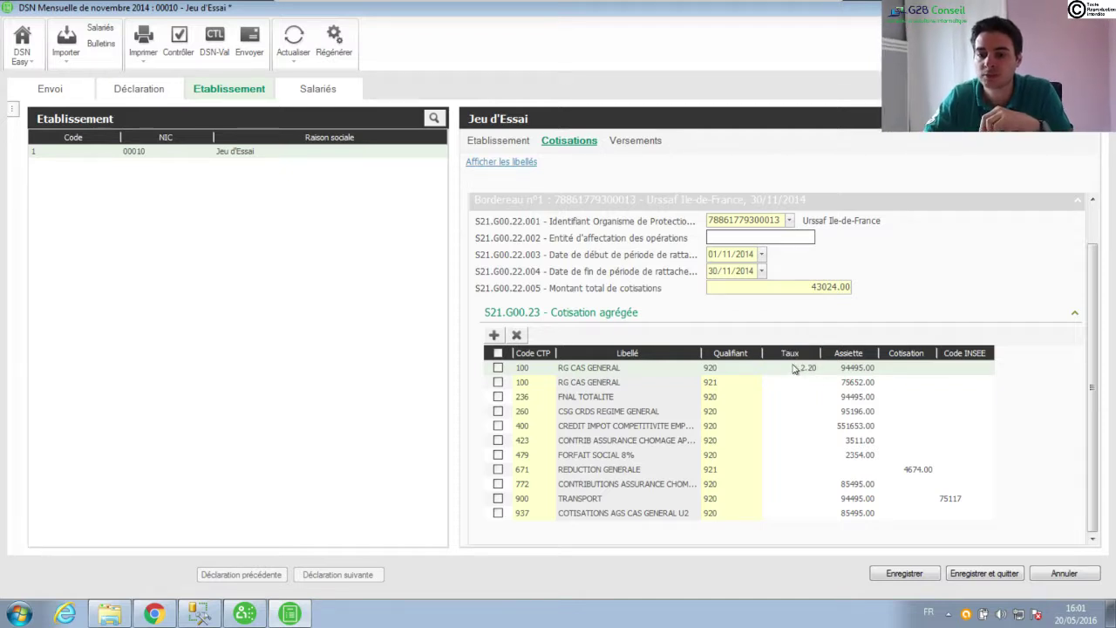
Step: Examine the aggregated contribution lines: the second RG CAS GENERAL qualifier, FNAL TOTALITE, the REDUCTION GENERALE contribution and the TRANSPORT line's INSEE code
click(737, 381)
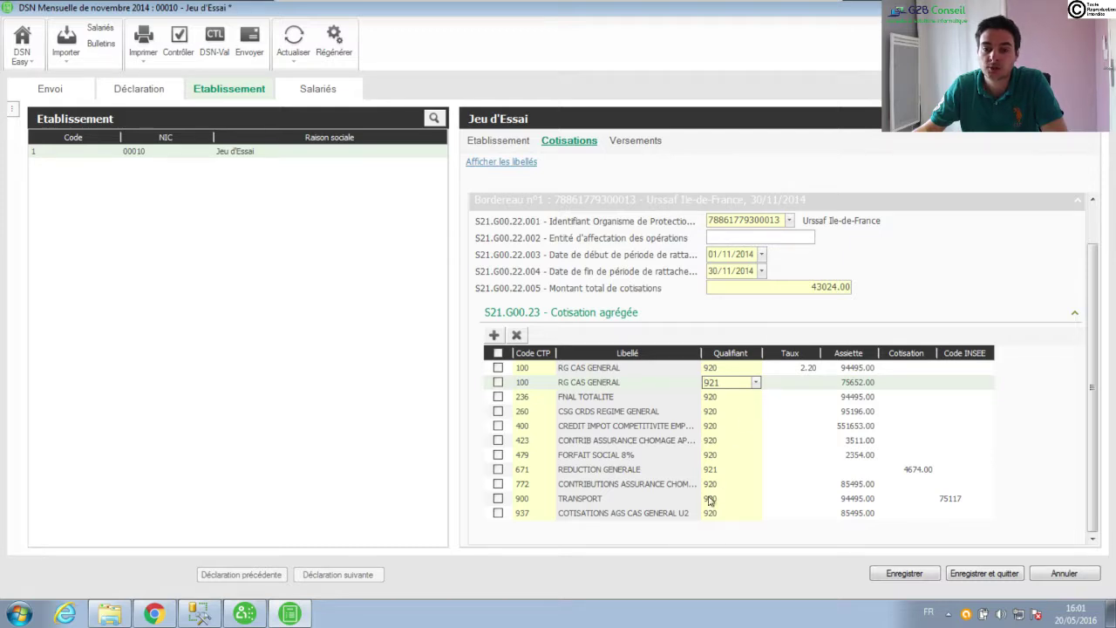
click(620, 401)
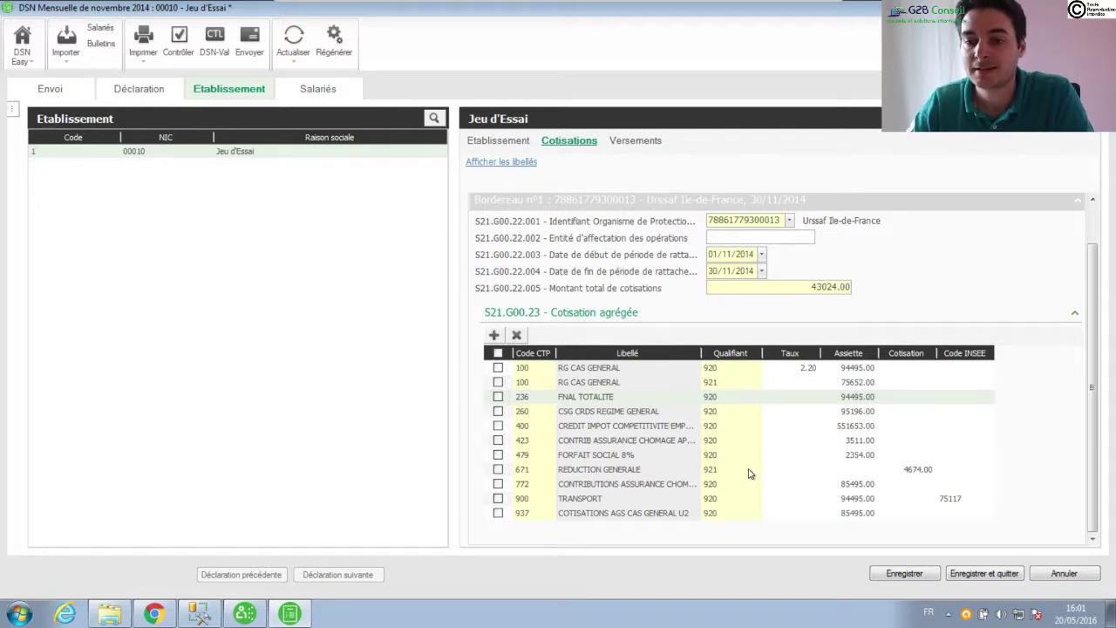
click(621, 474)
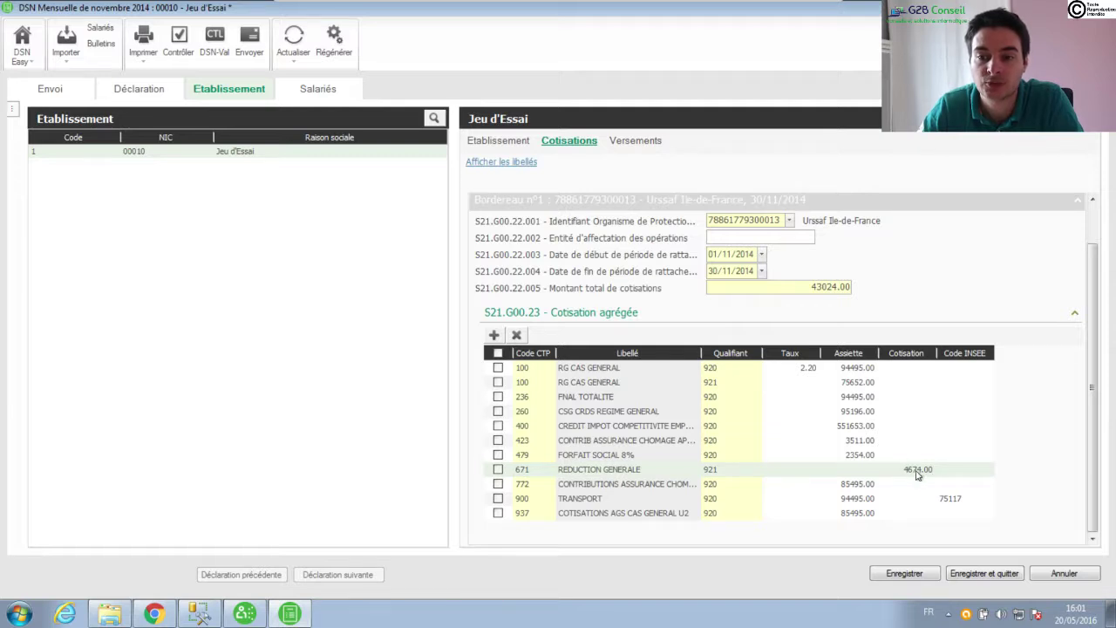
click(680, 500)
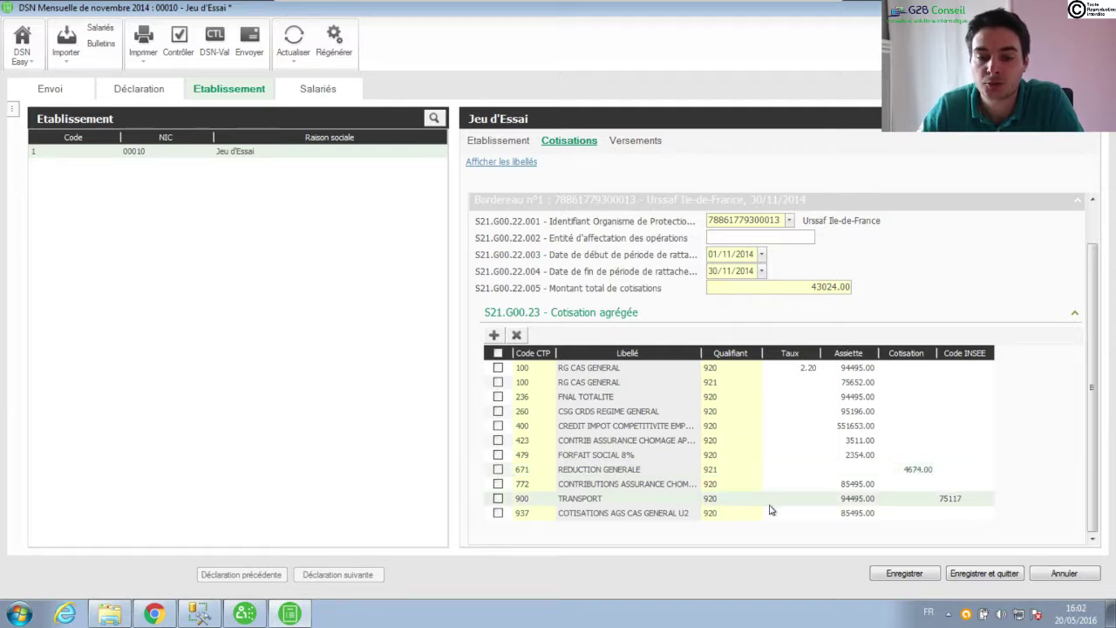
click(882, 473)
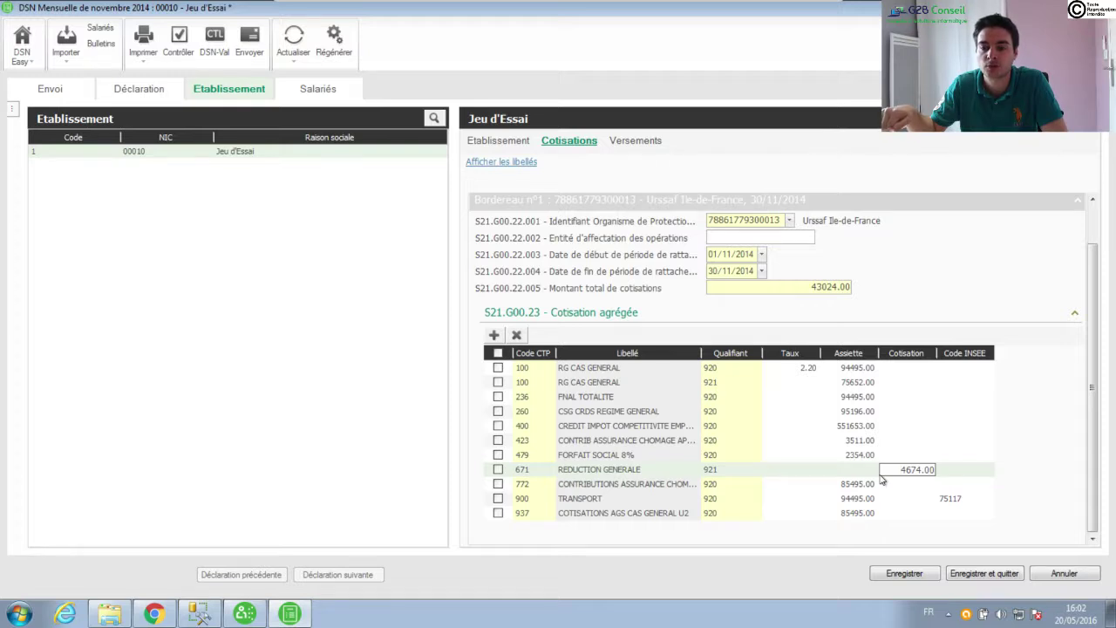
click(902, 497)
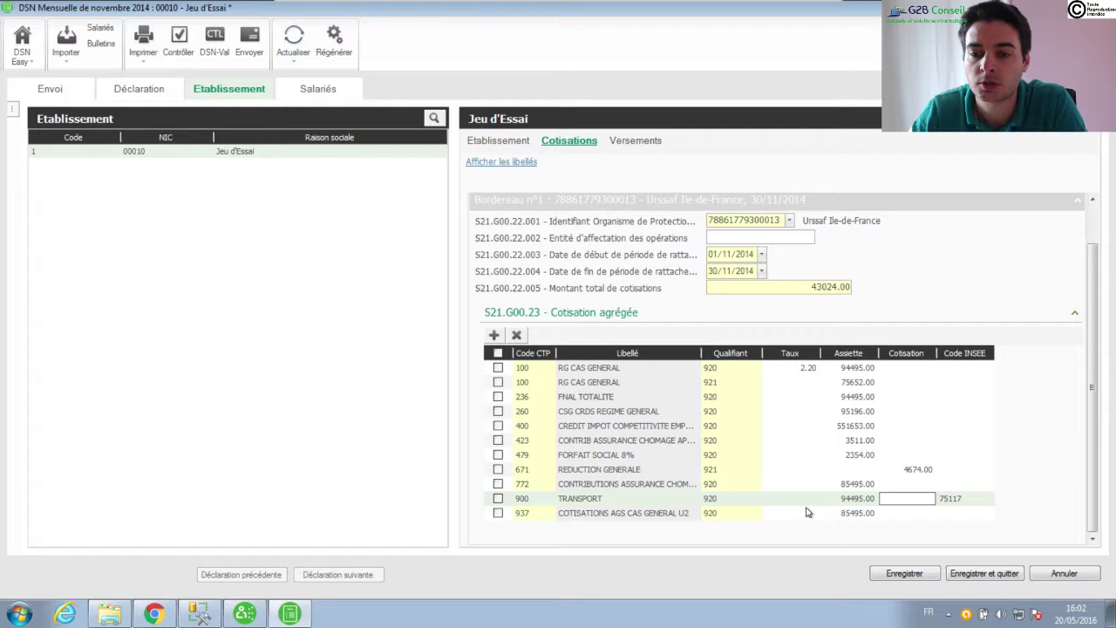
key(Tab)
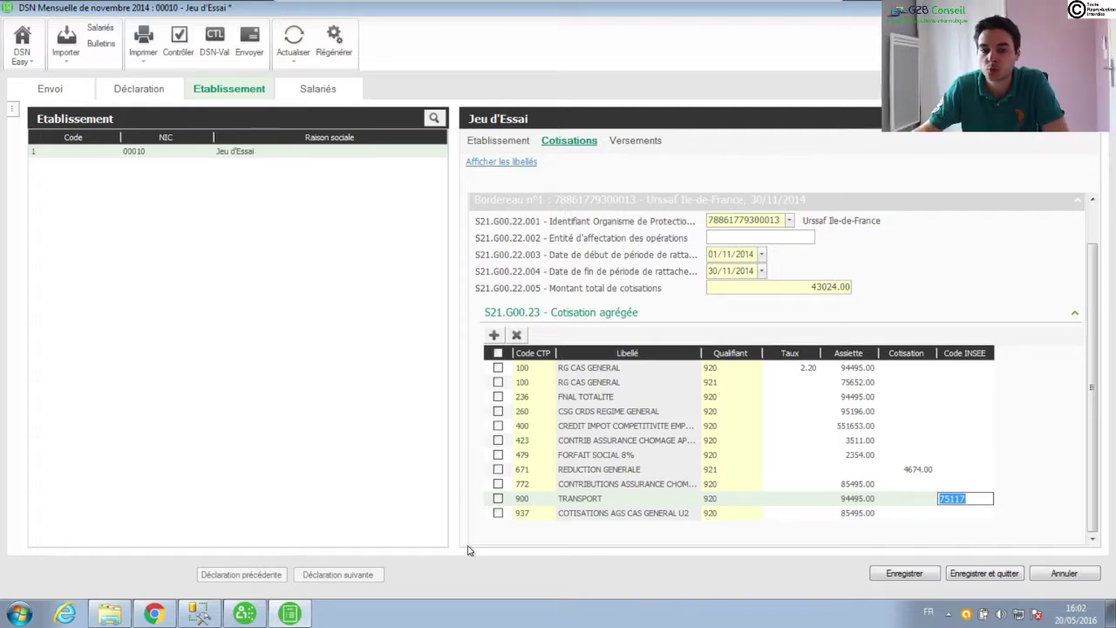
Step: Switch to Sage Paie & RH, open the list of rubriques maximized and leave it sorted by Code
click(254, 617)
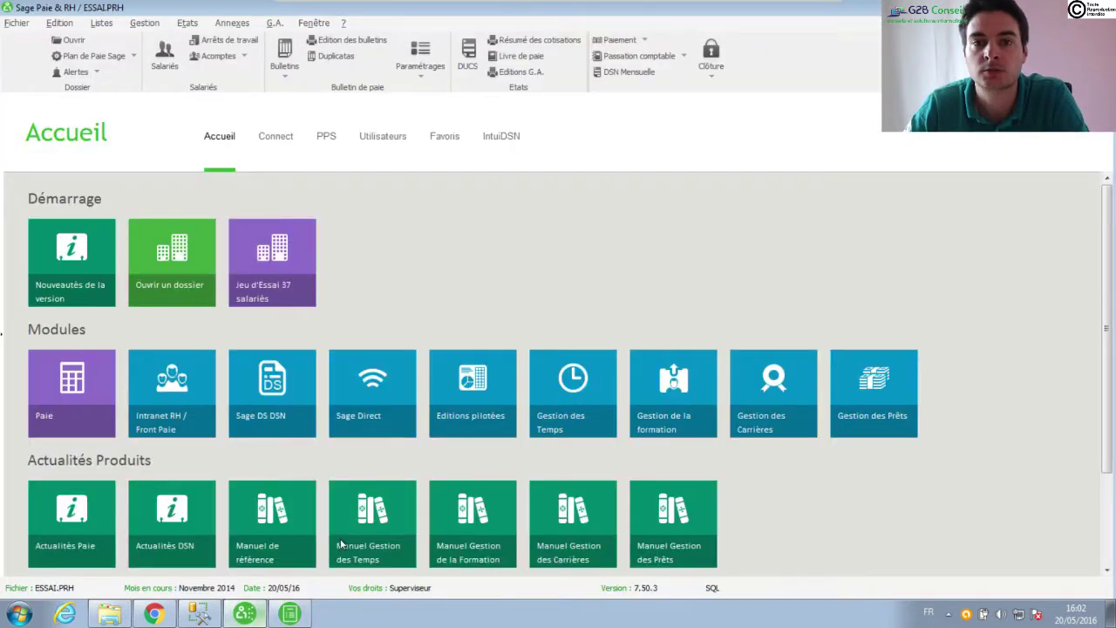
click(101, 24)
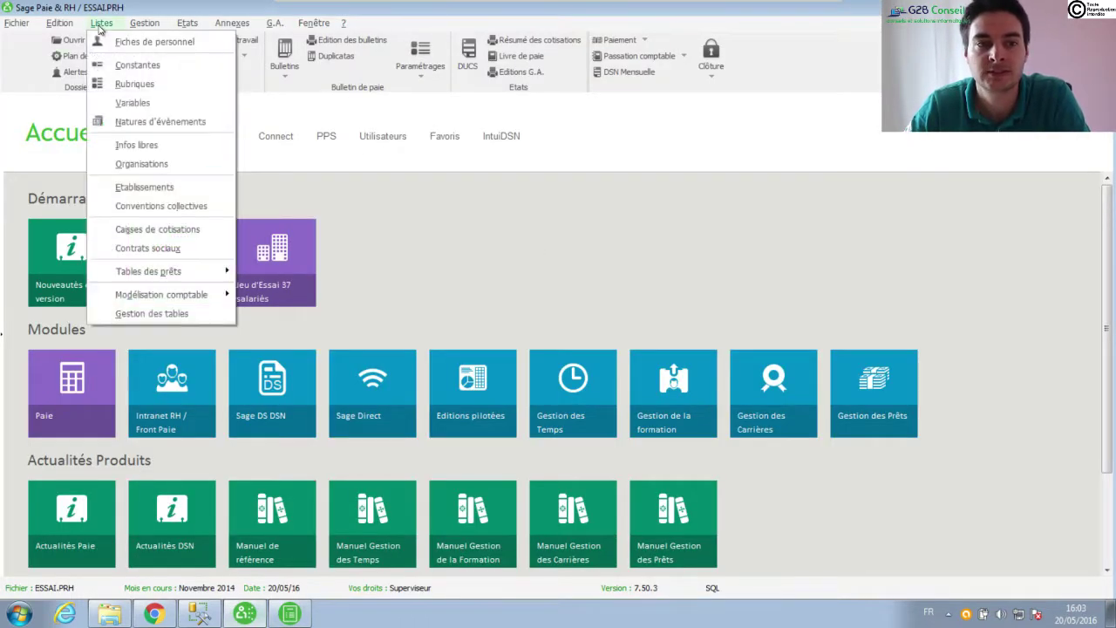
click(136, 85)
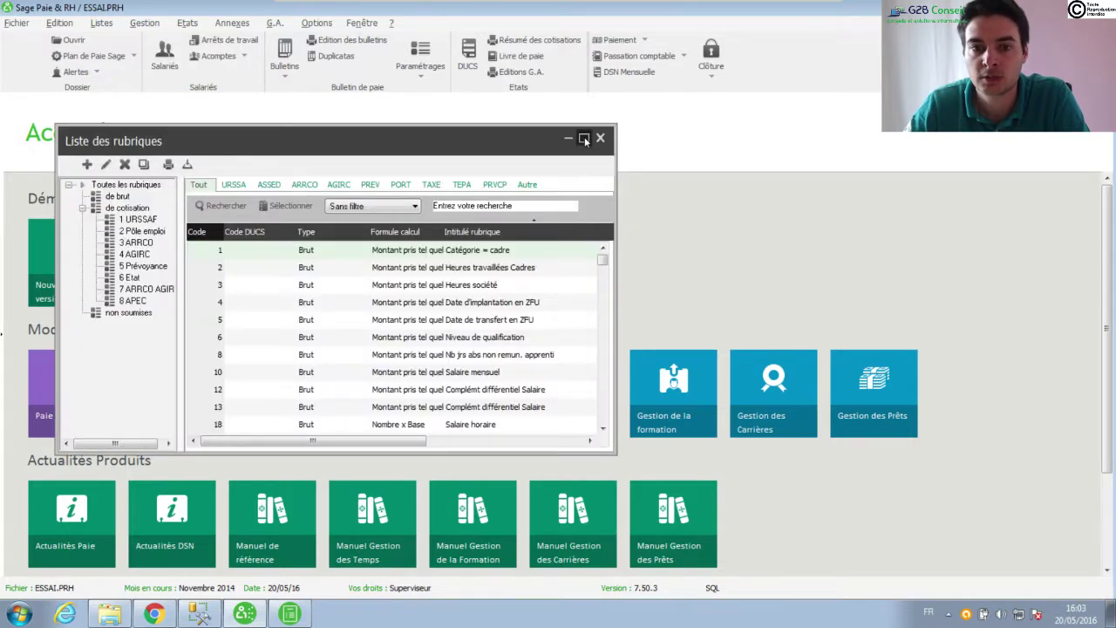
click(584, 139)
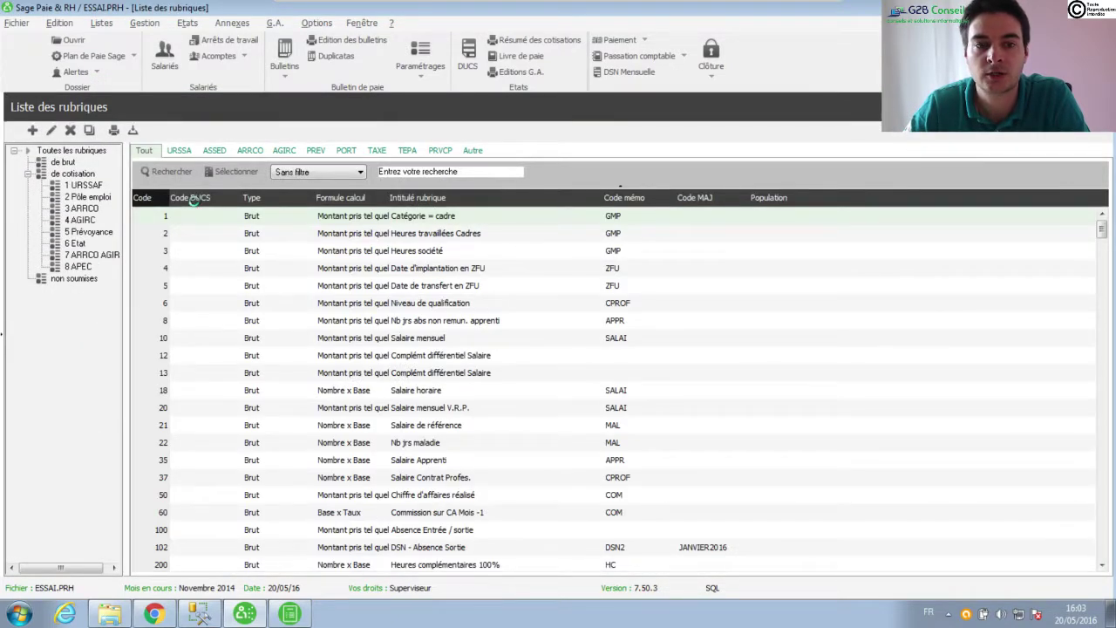
click(195, 200)
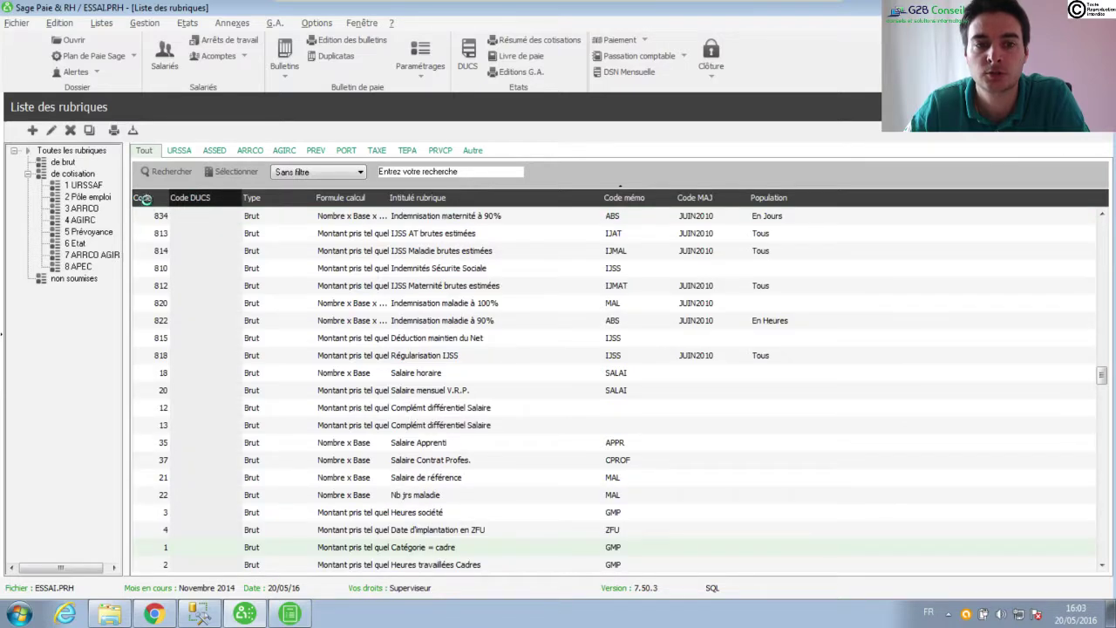
click(142, 199)
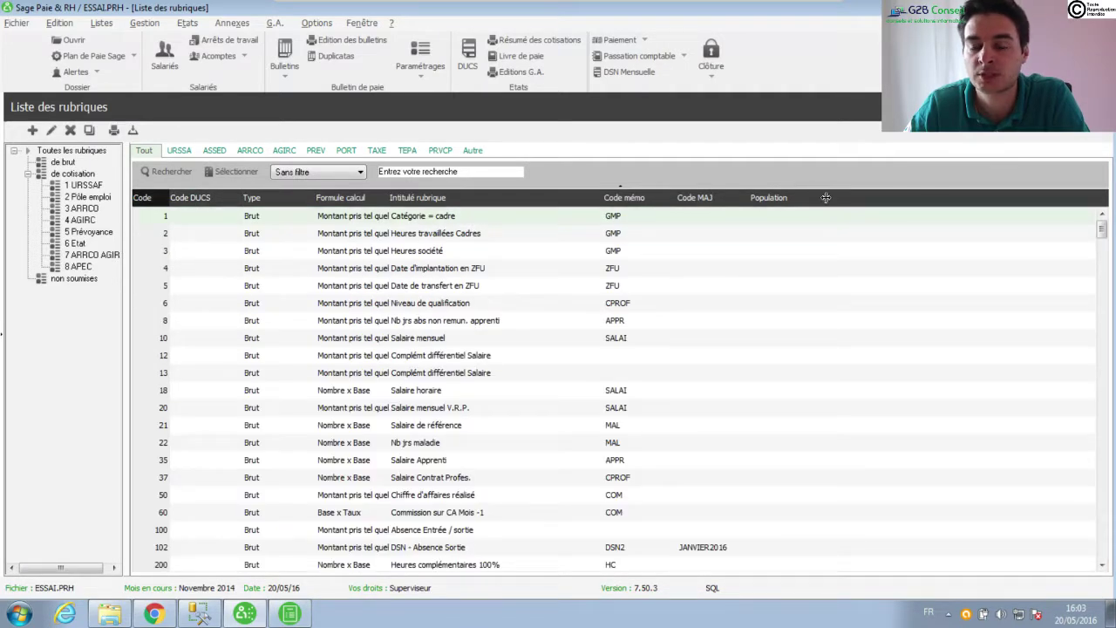
Step: Remove Code DUCS from the selected columns in the rubriques list's column settings
right_click(818, 205)
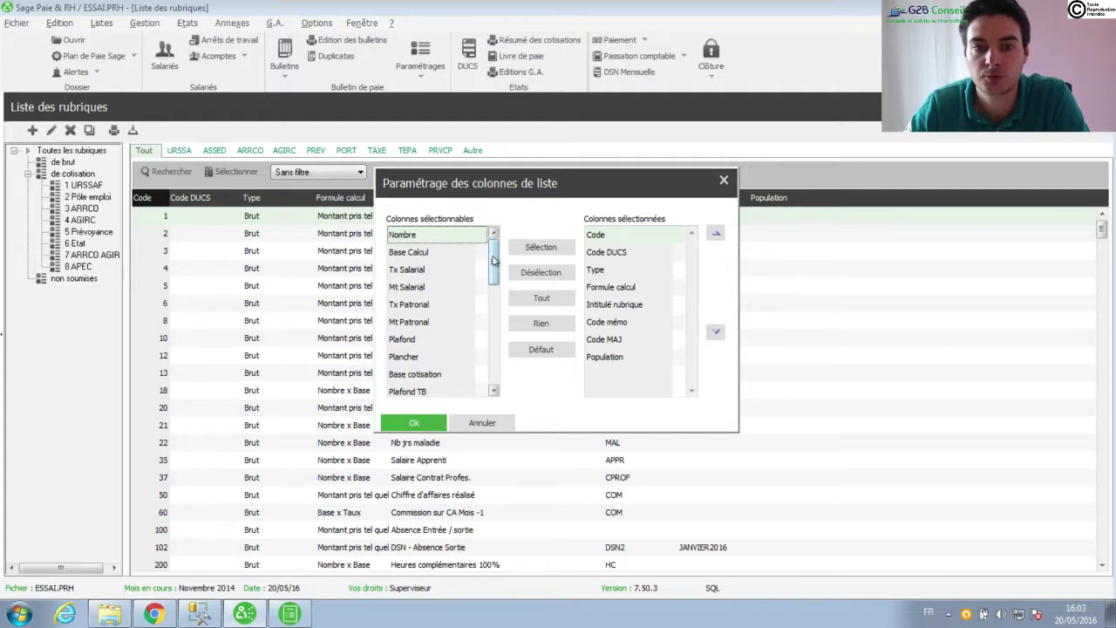
mouse_move(493, 260)
mouse_down()
mouse_move(490, 362)
mouse_move(486, 260)
mouse_up()
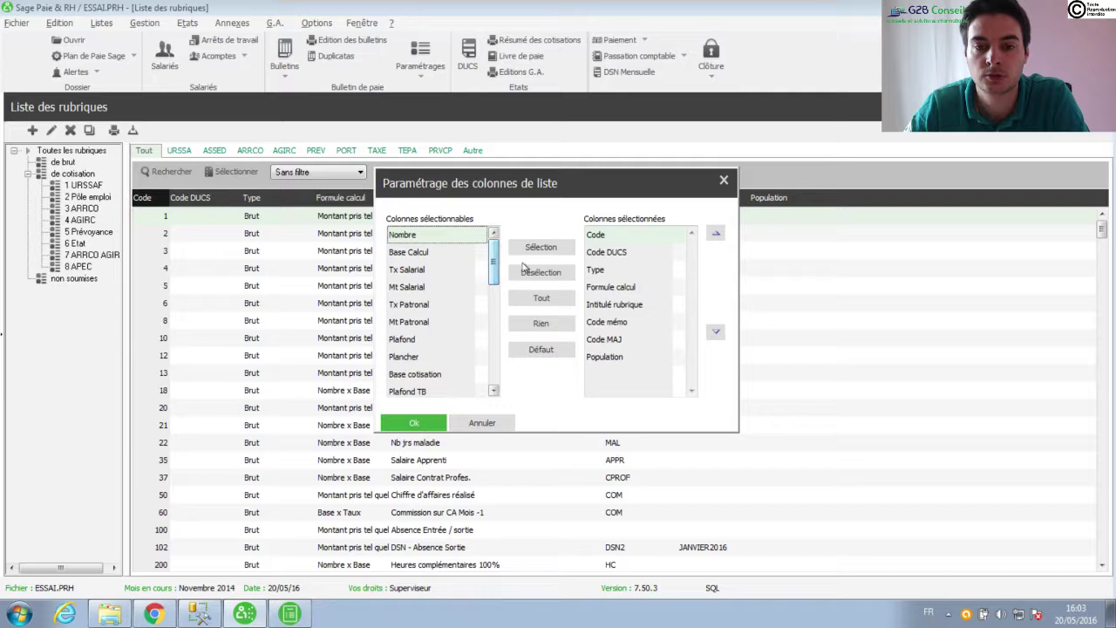
click(620, 254)
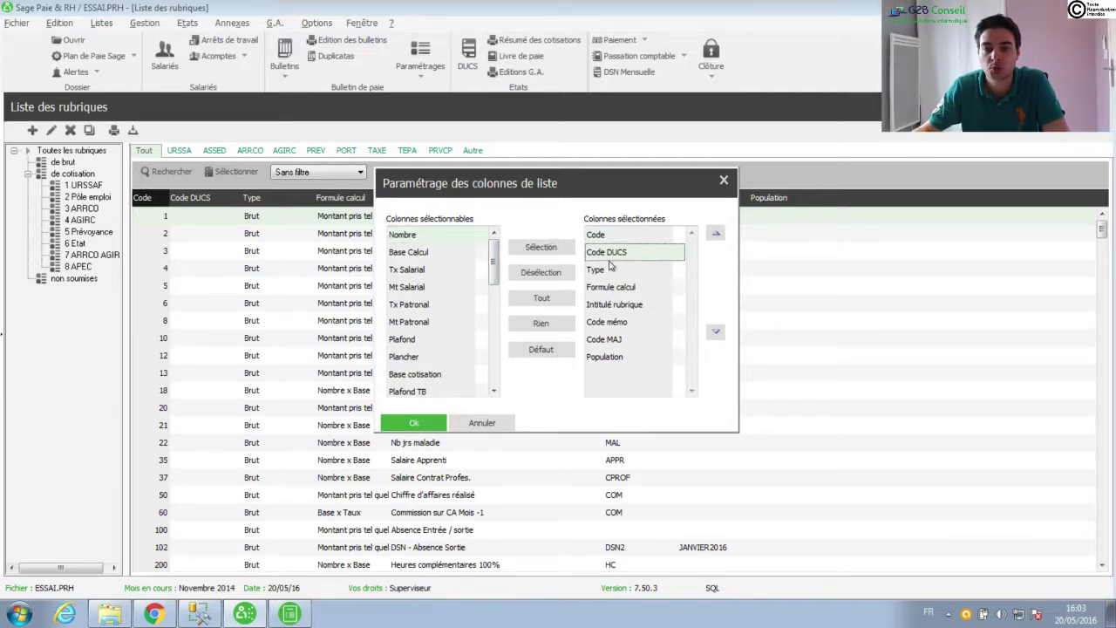
click(541, 273)
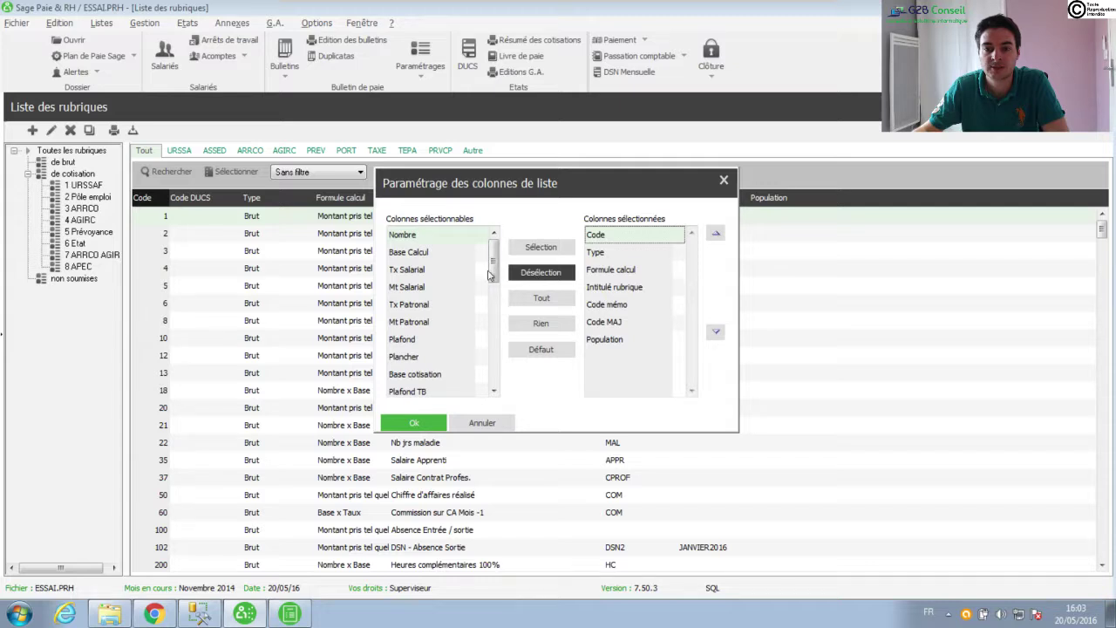
Step: Add the Code DUCS column back to the rubriques list and place it directly after the Code column
drag(489, 274, 479, 331)
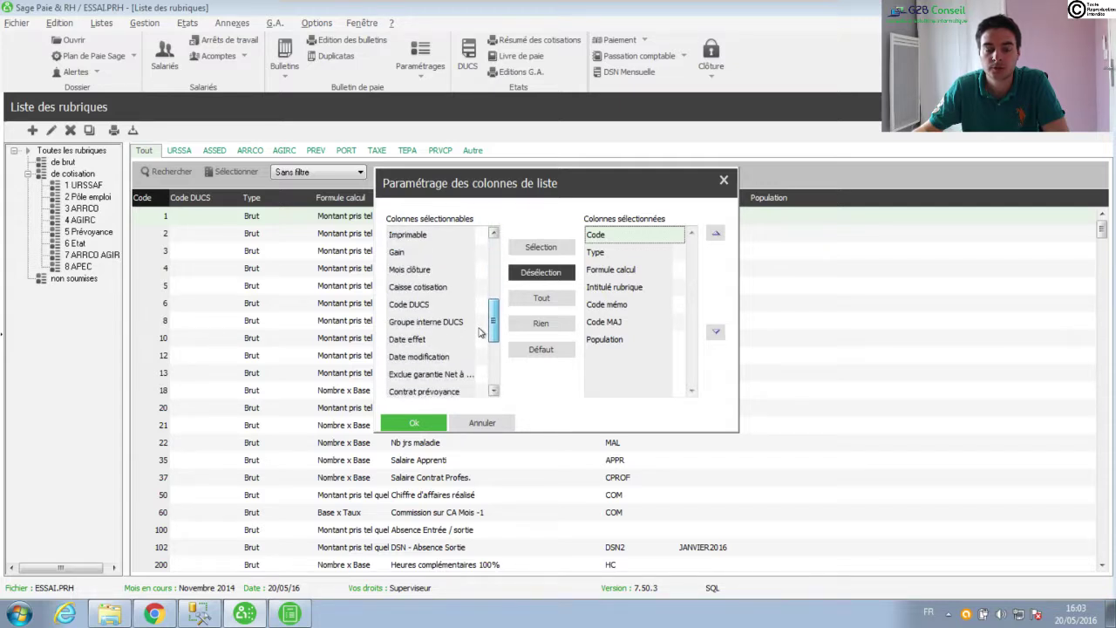
click(415, 304)
click(558, 251)
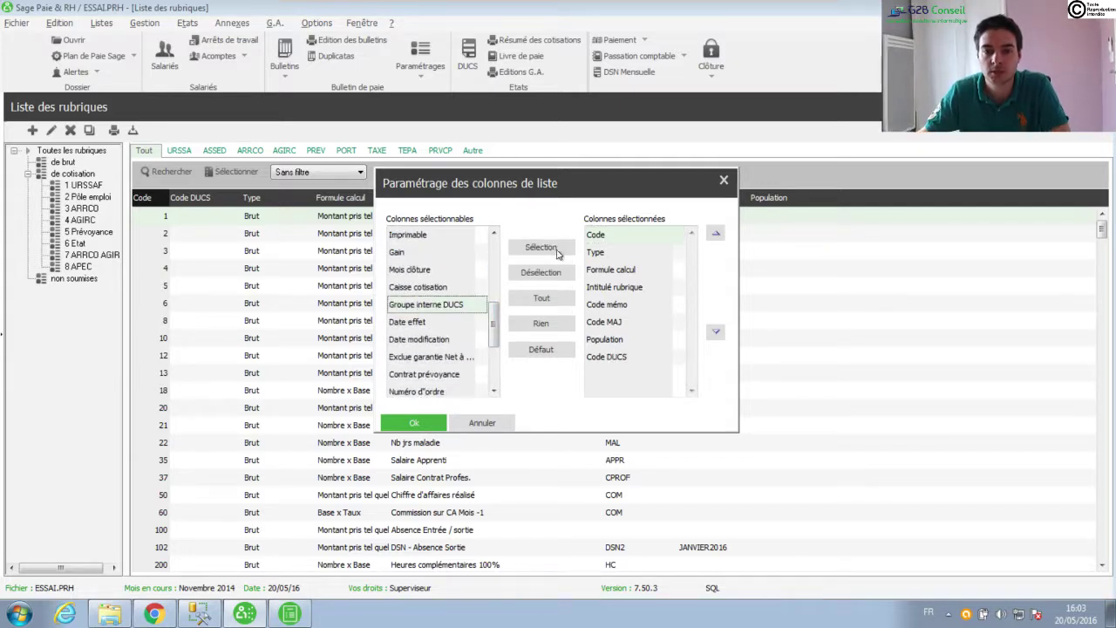
key(Return)
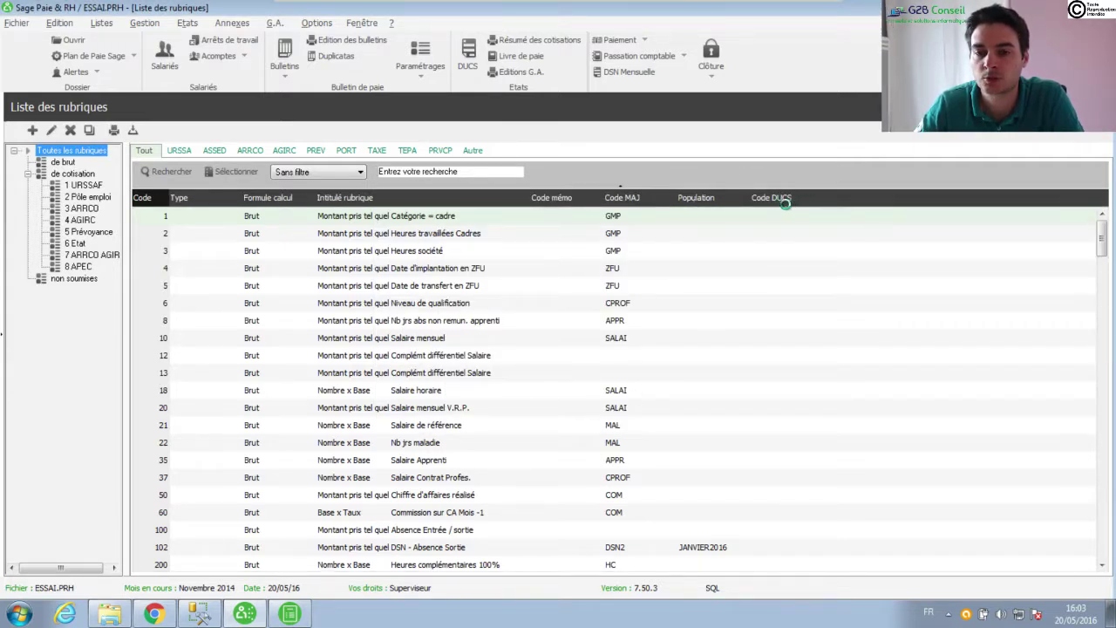
click(782, 202)
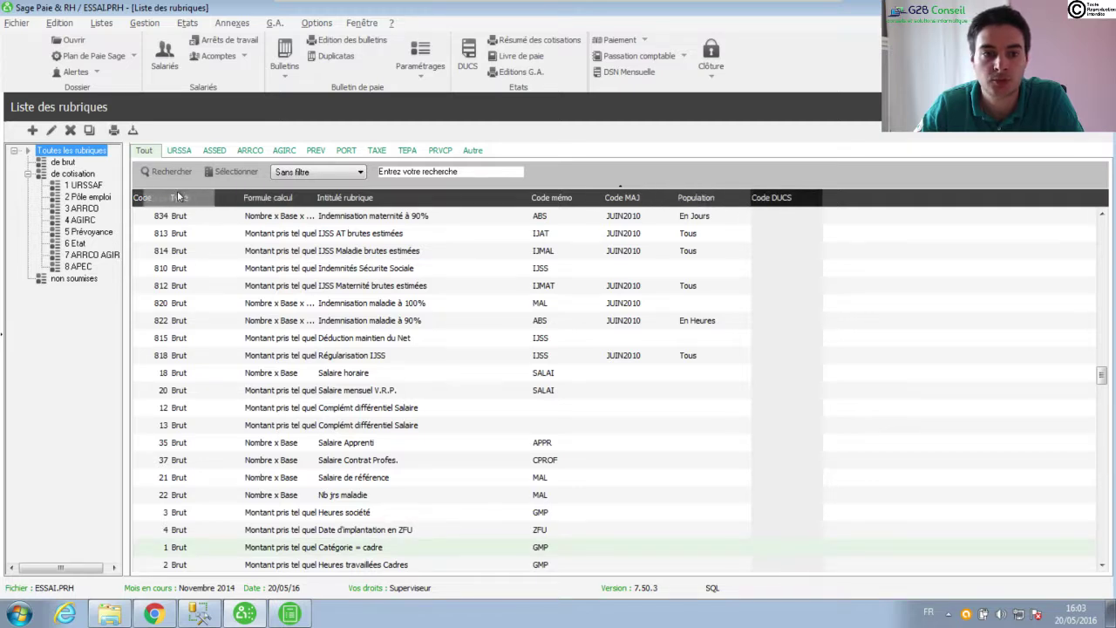
drag(180, 197, 183, 199)
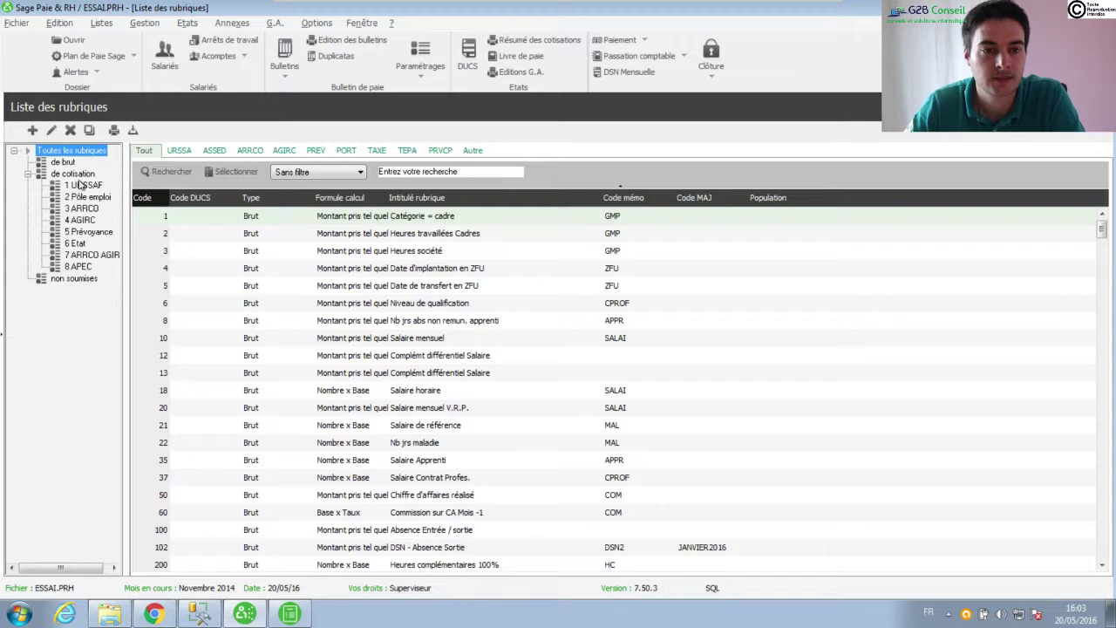
Step: Restrict the rubriques list to the URSSAF contributions and look through their Code DUCS values
click(87, 186)
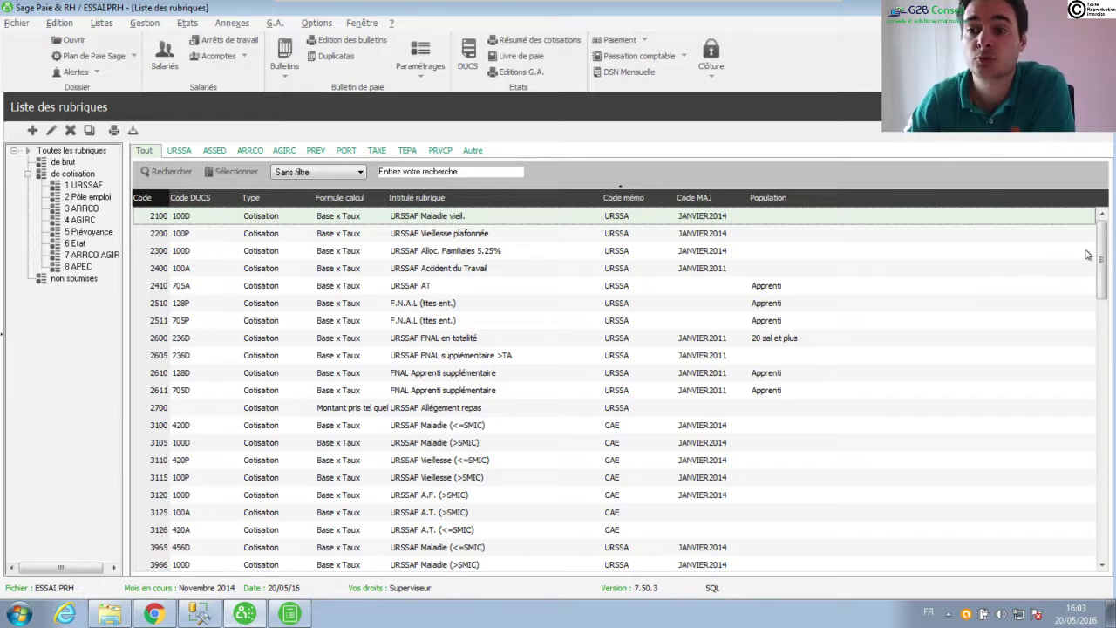
drag(1101, 251, 1079, 346)
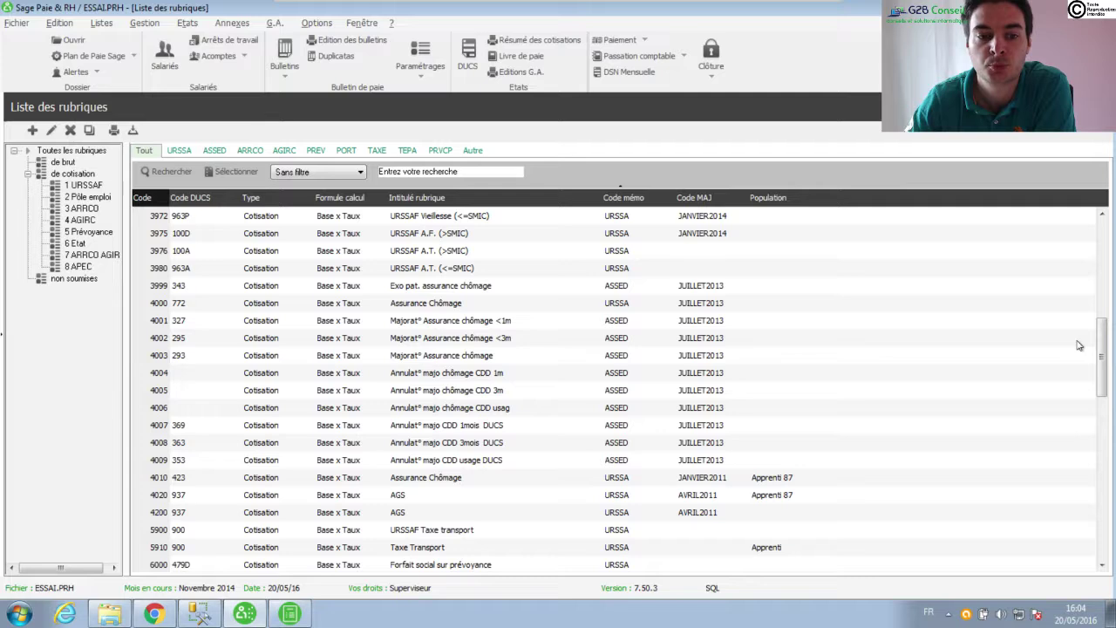
drag(1100, 356, 1090, 248)
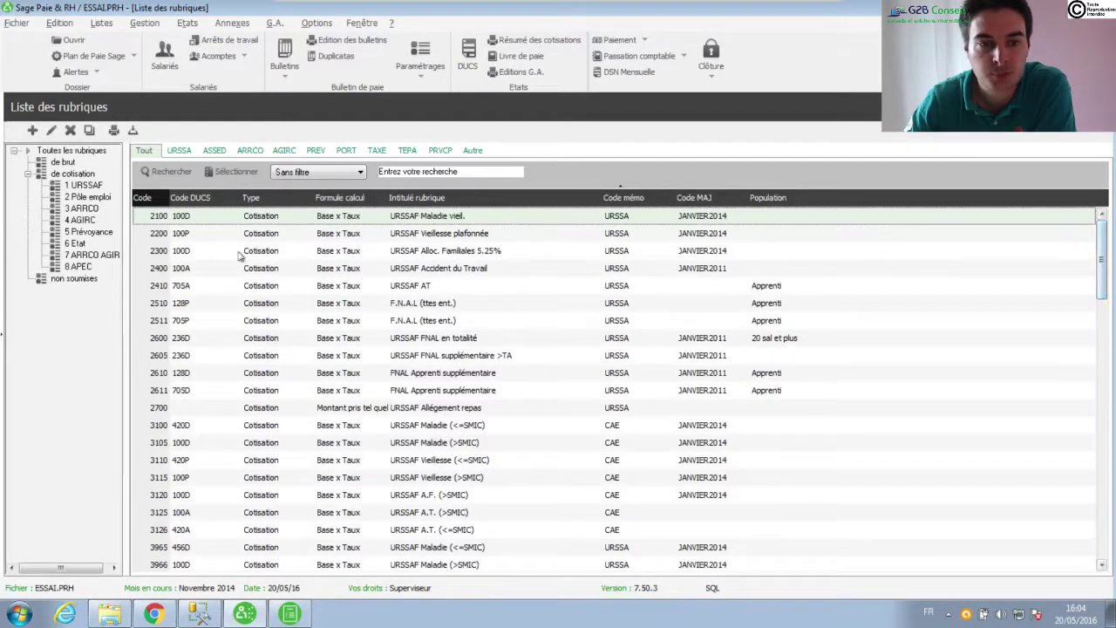
Step: View the Eléments constitutifs of rubrique 2100 URSSAF Maladie vieil., then close it and maximize the rubriques list again
double_click(199, 221)
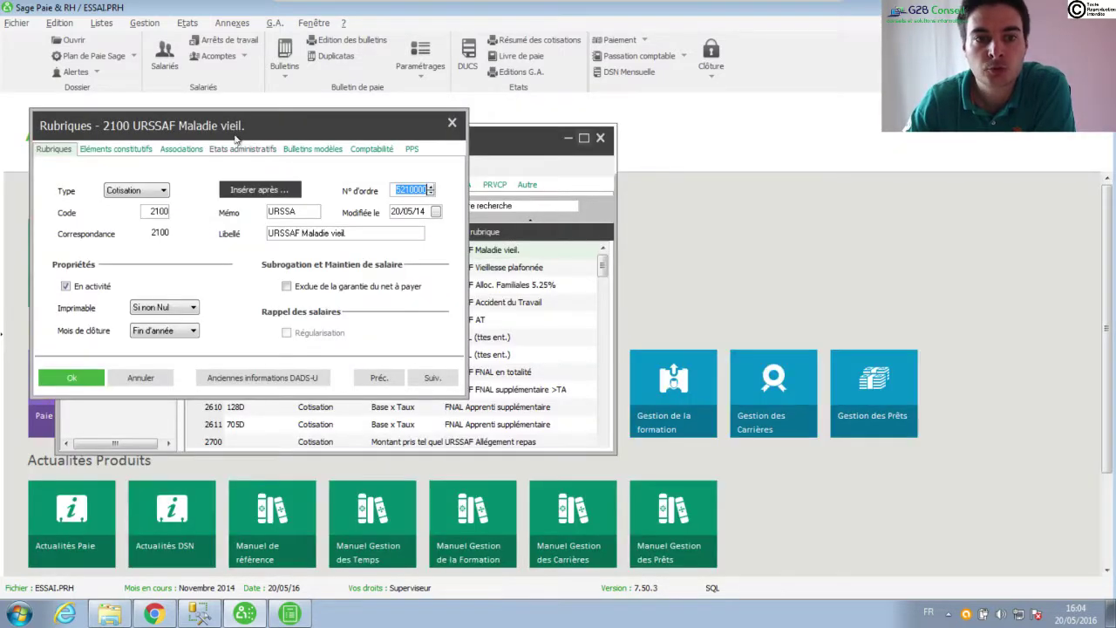
click(407, 167)
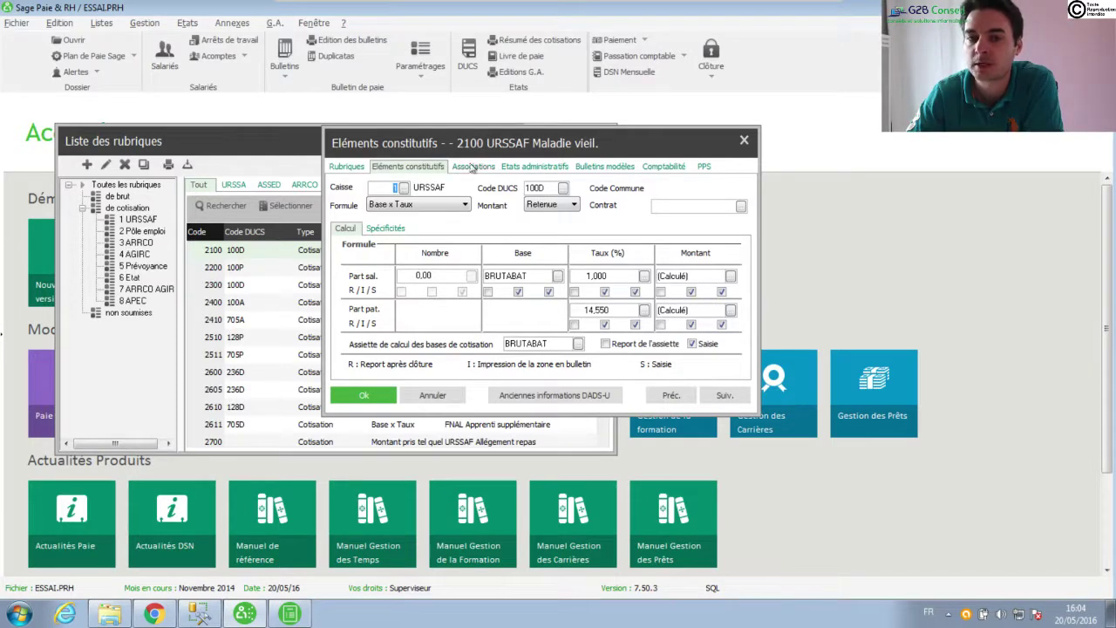
click(744, 141)
click(582, 141)
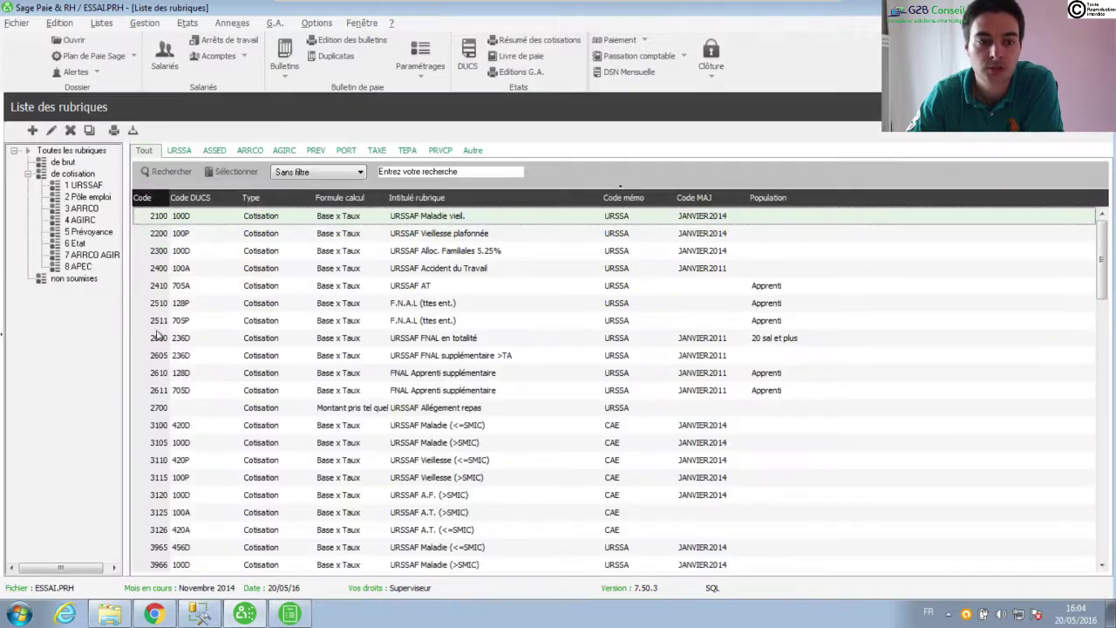
Step: Open rubrique 5910 Taxe Transport and display its Eléments constitutifs to check the DUCS and commune codes
click(207, 427)
scroll(262, 410, down, 2)
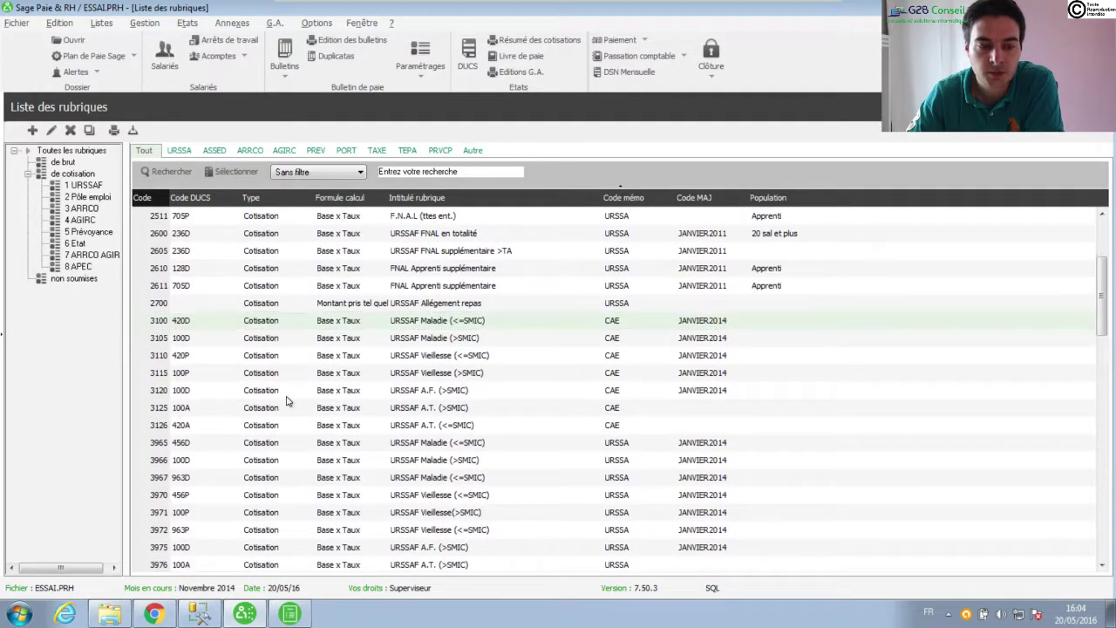
scroll(288, 401, down, 4)
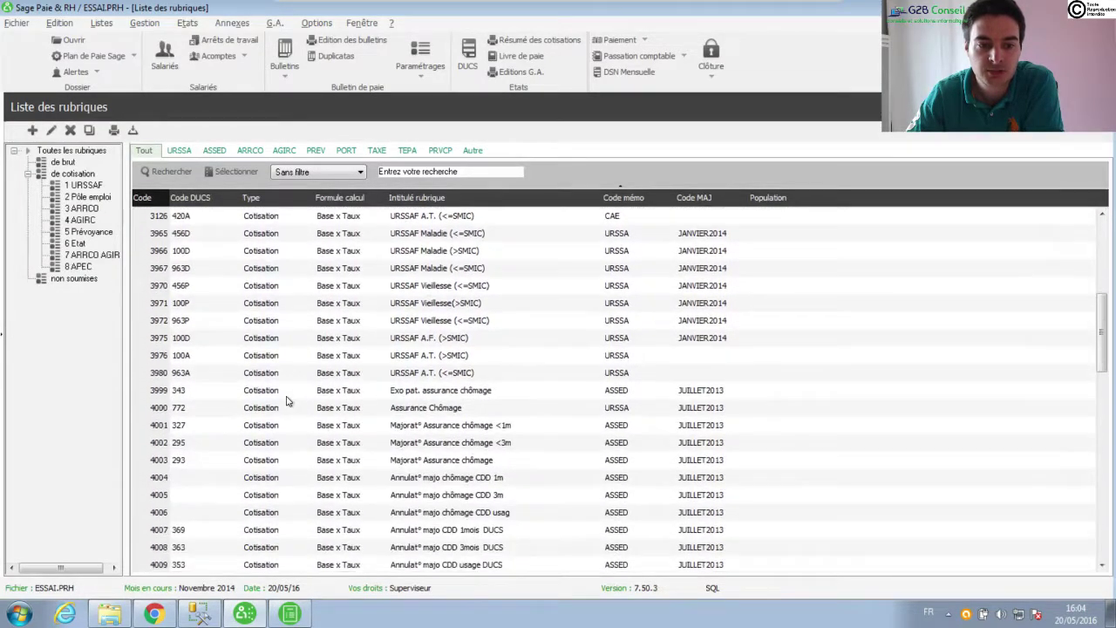
scroll(288, 401, down, 4)
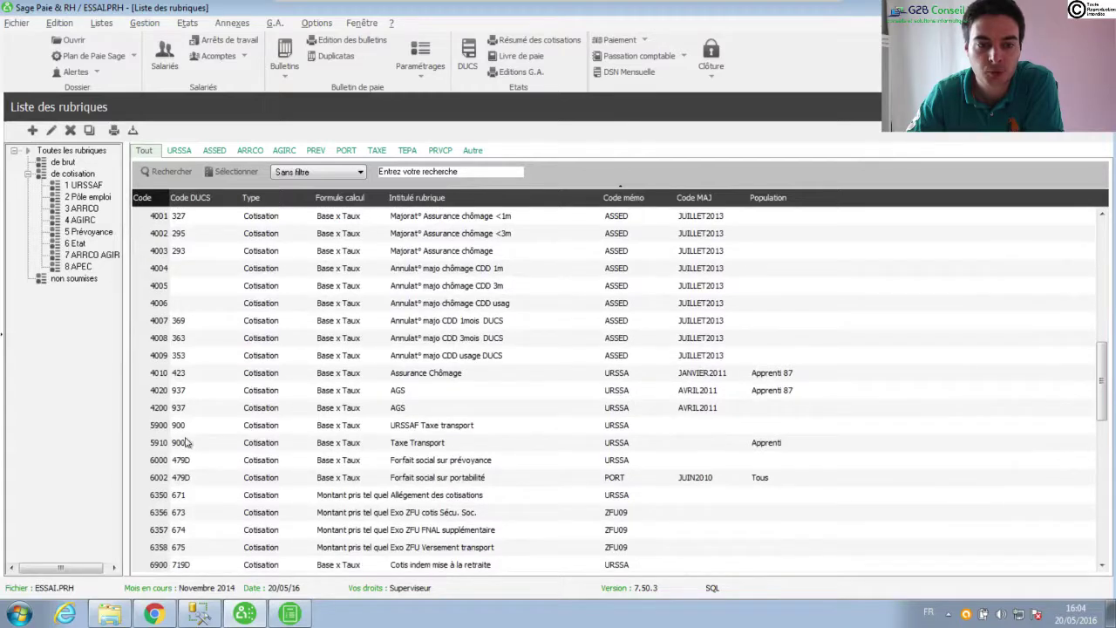
double_click(194, 447)
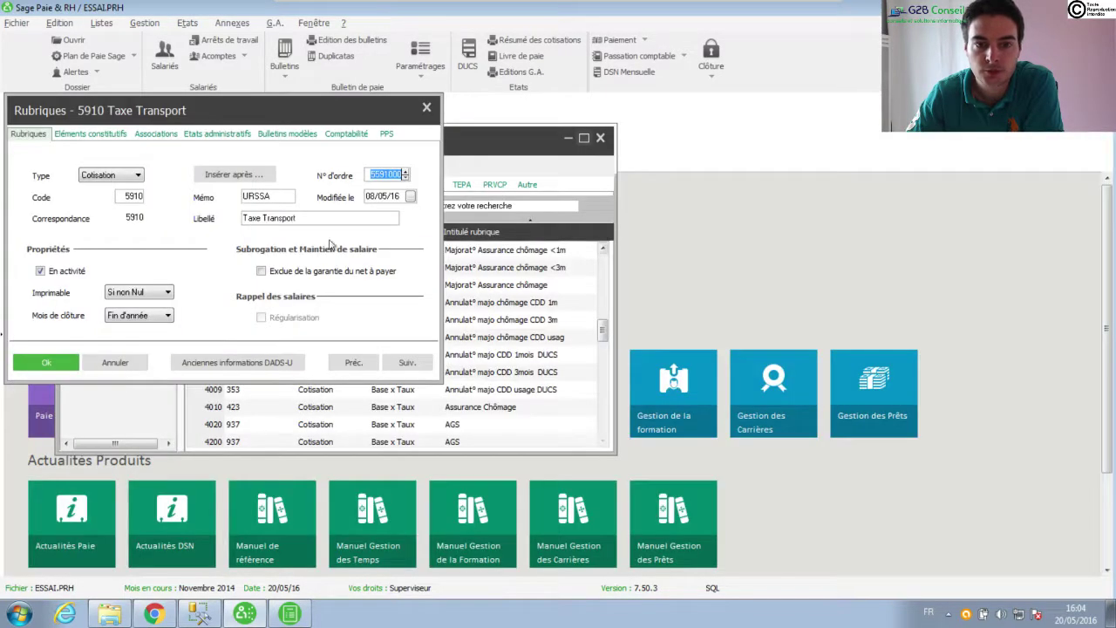
drag(251, 109, 424, 131)
click(264, 156)
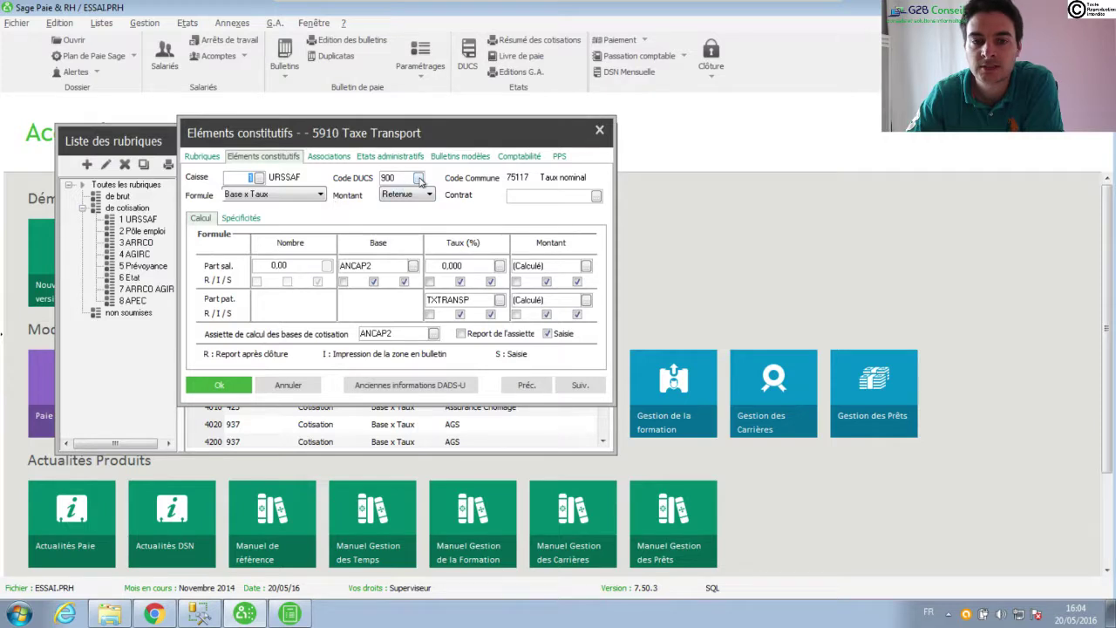
Step: From rubrique 5910's Code DUCS, display the record of code 900 TRANSPORT PARIS 17 to check its commune code, then validate it
key(Tab)
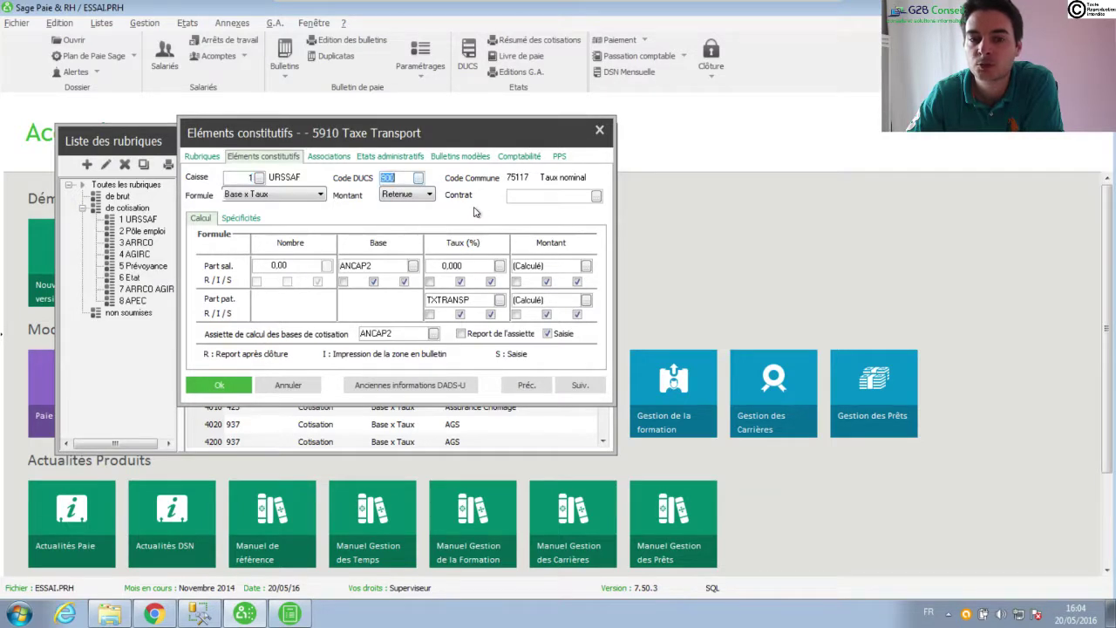
click(419, 179)
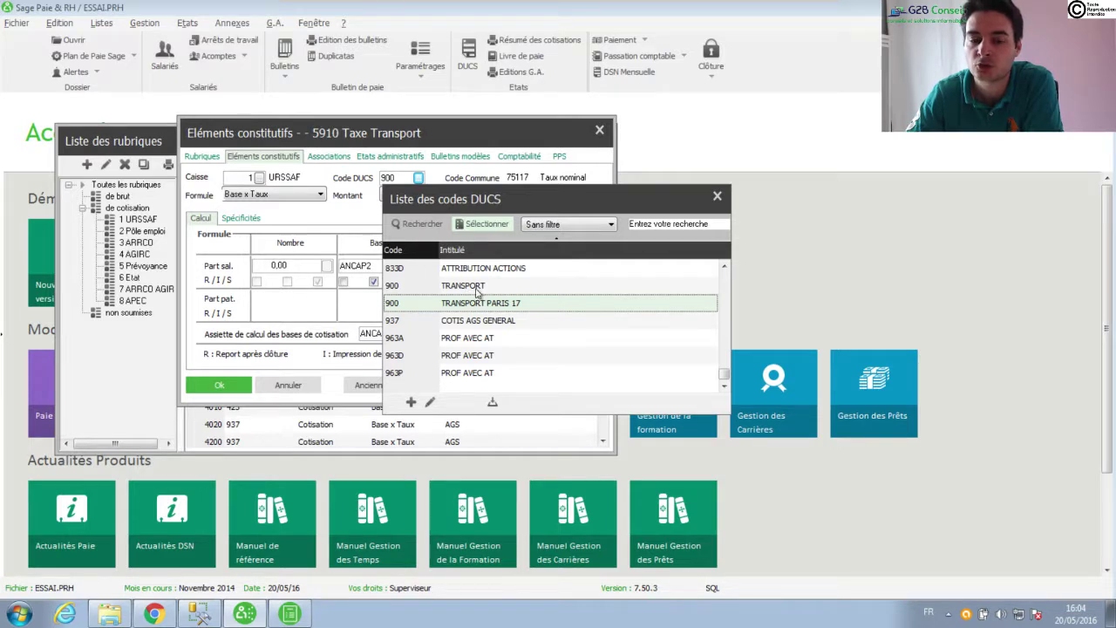
click(429, 401)
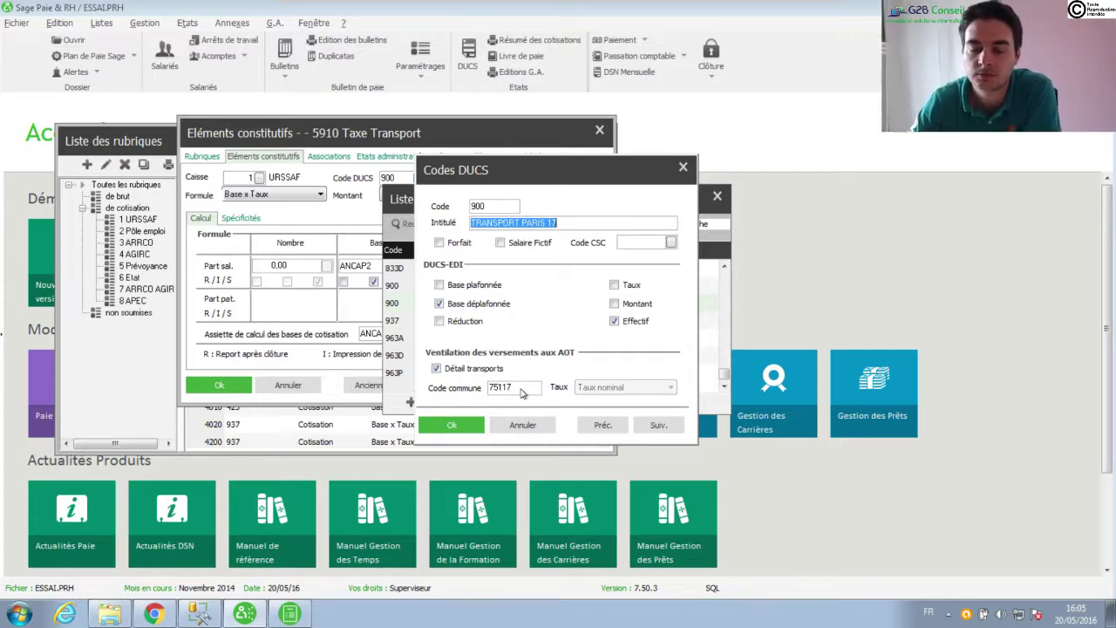
click(451, 425)
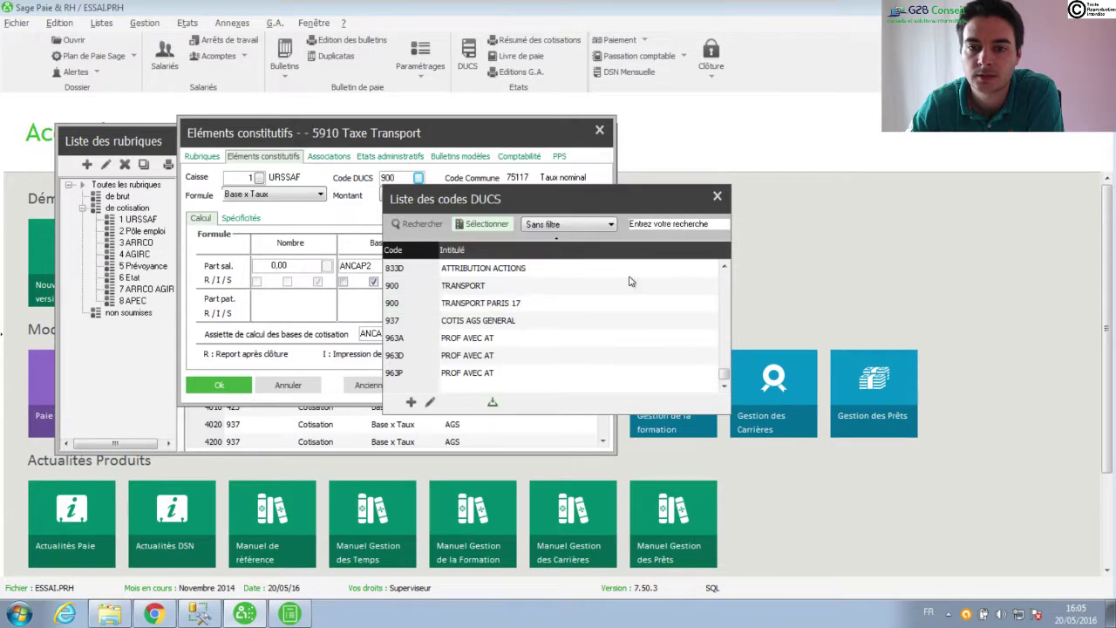
Step: Close the list of DUCS codes, the Taxe Transport rubrique and the rubriques list to return to the home page
click(716, 197)
click(600, 130)
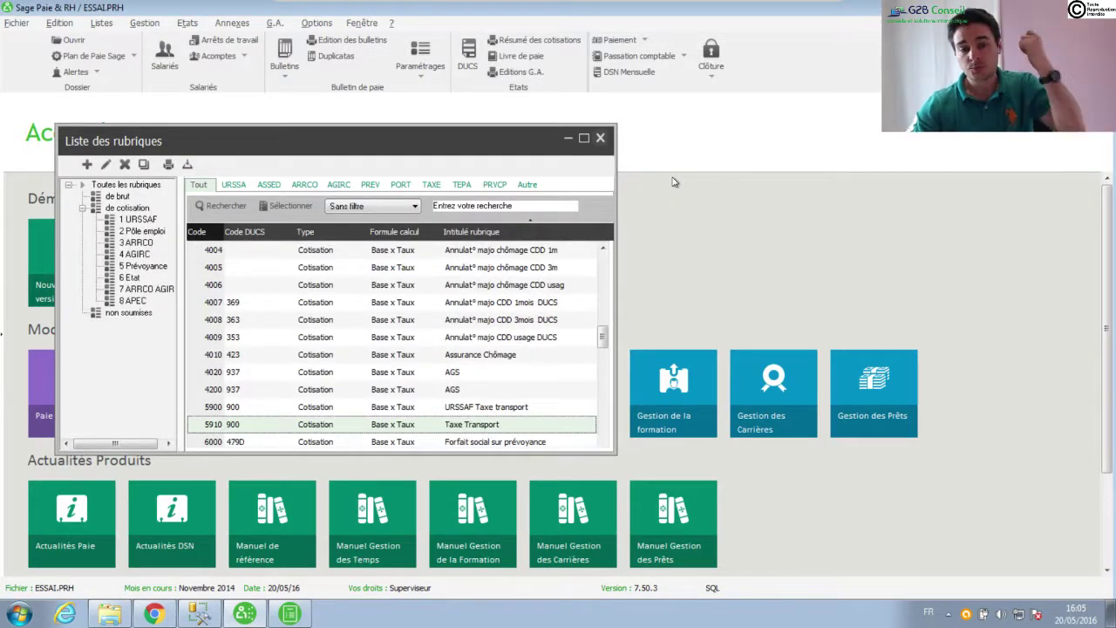
click(599, 138)
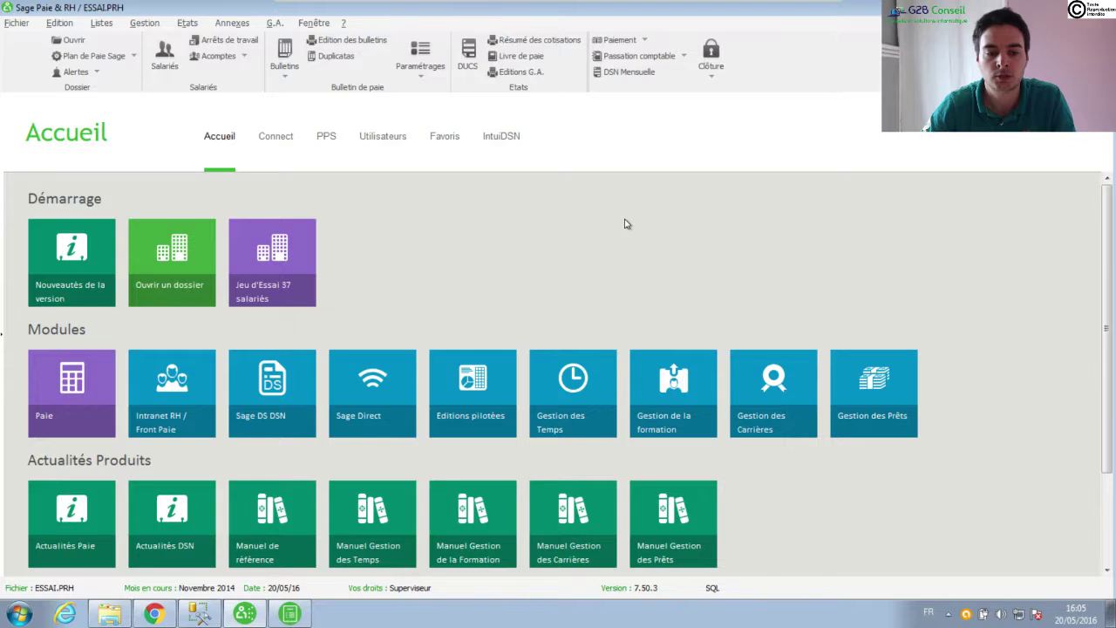
Step: Switch back to the November 2014 monthly DSN and review the URSSAF contribution bordereau above the aggregated contributions
mouse_move(293, 617)
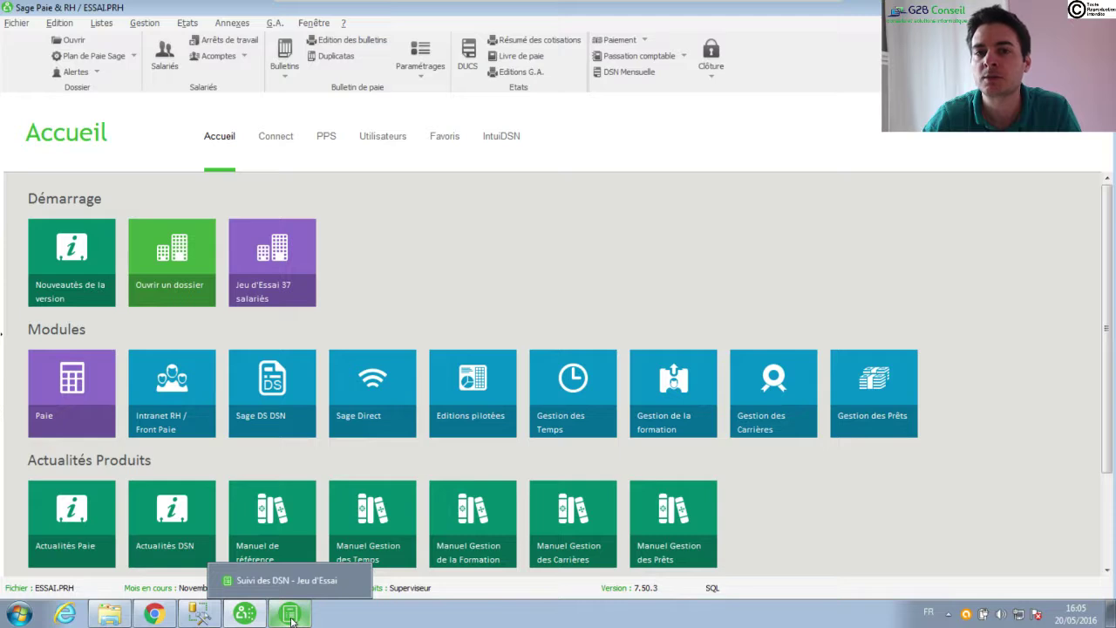
click(292, 615)
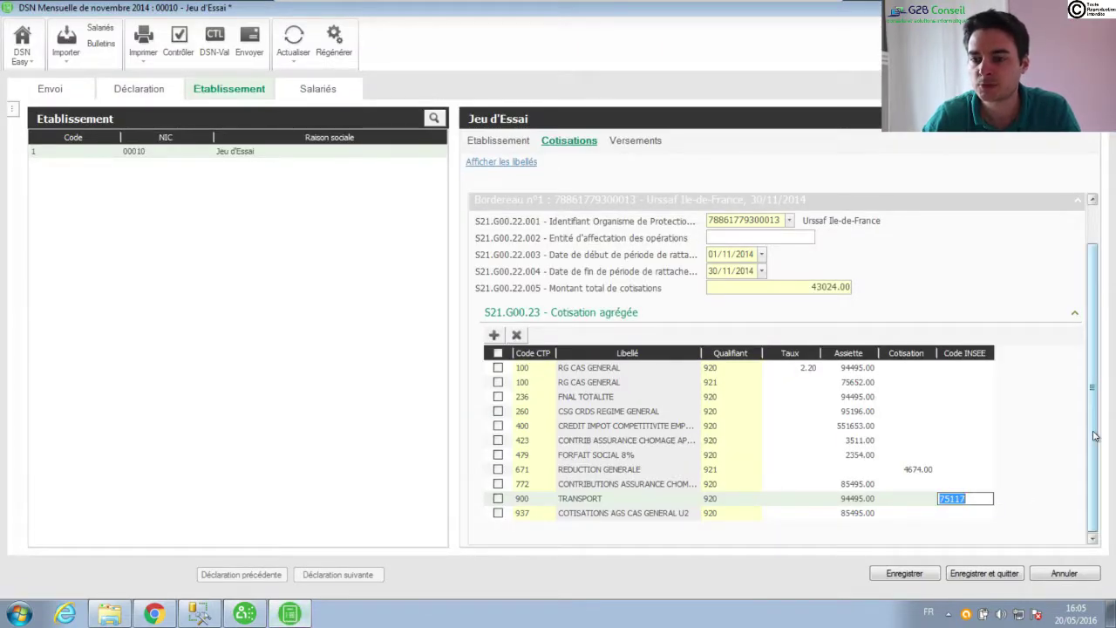
drag(1095, 436, 1095, 396)
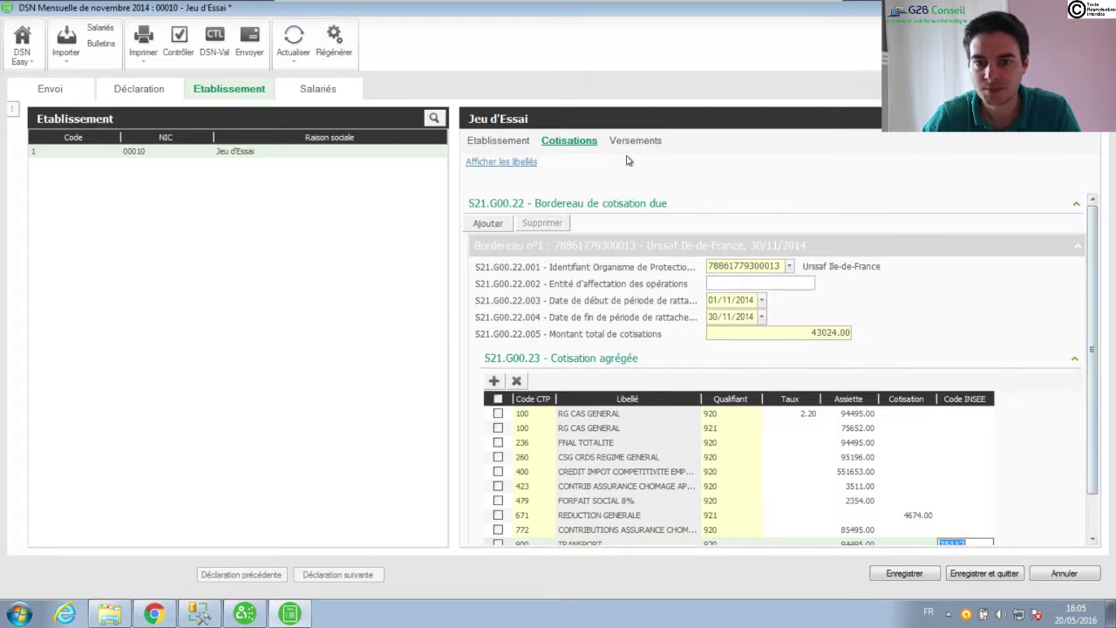